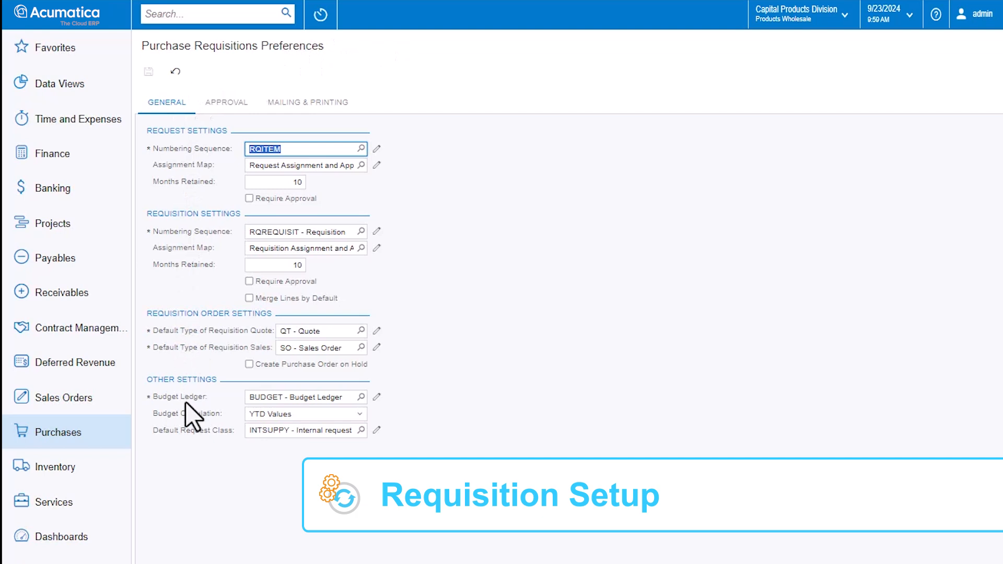
Review the approval maps and mailing settings in the purchase requisition preferences, and the bidding details of the New laptop requisition.
left_click(233, 102)
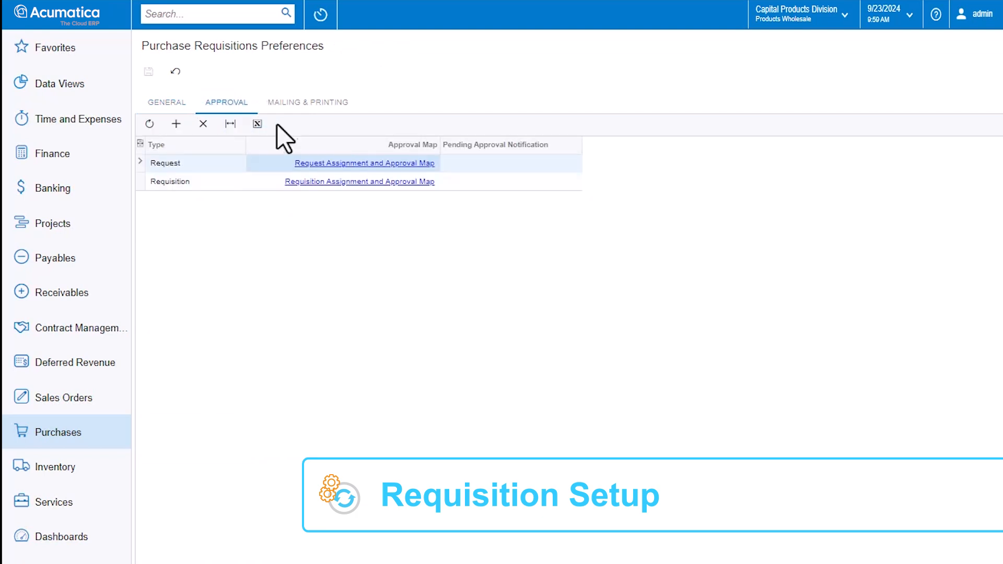
left_click(353, 164)
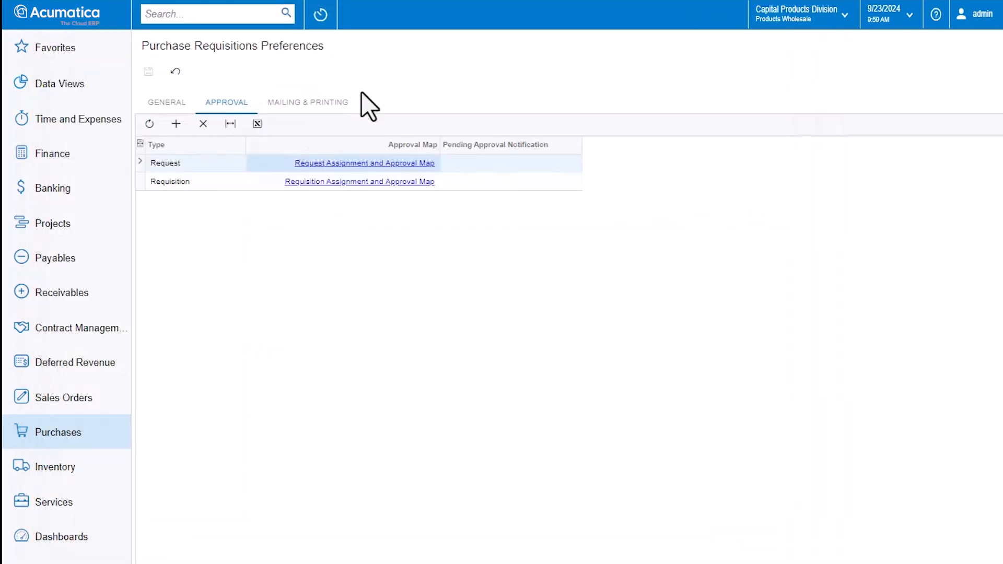
left_click(337, 103)
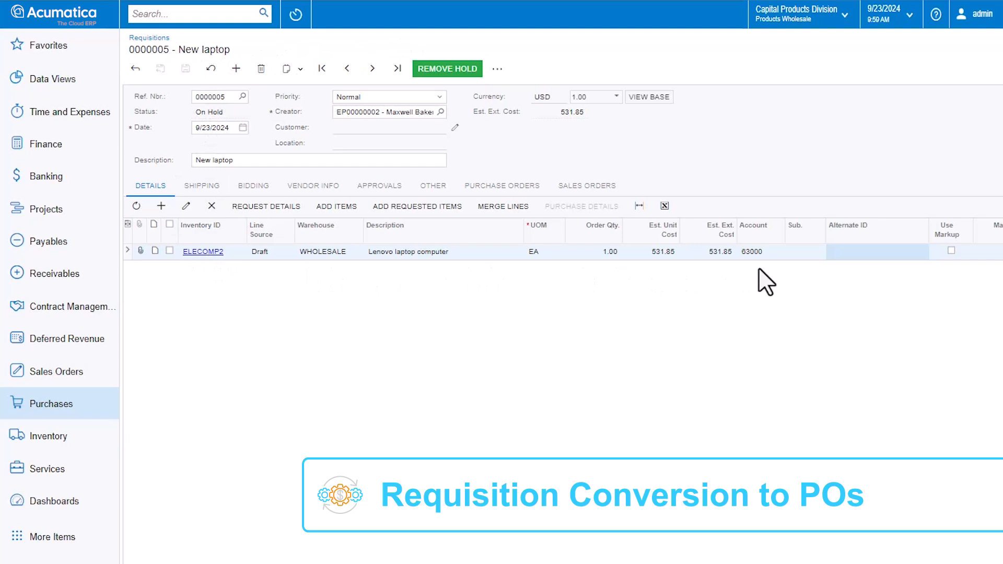
left_click(254, 186)
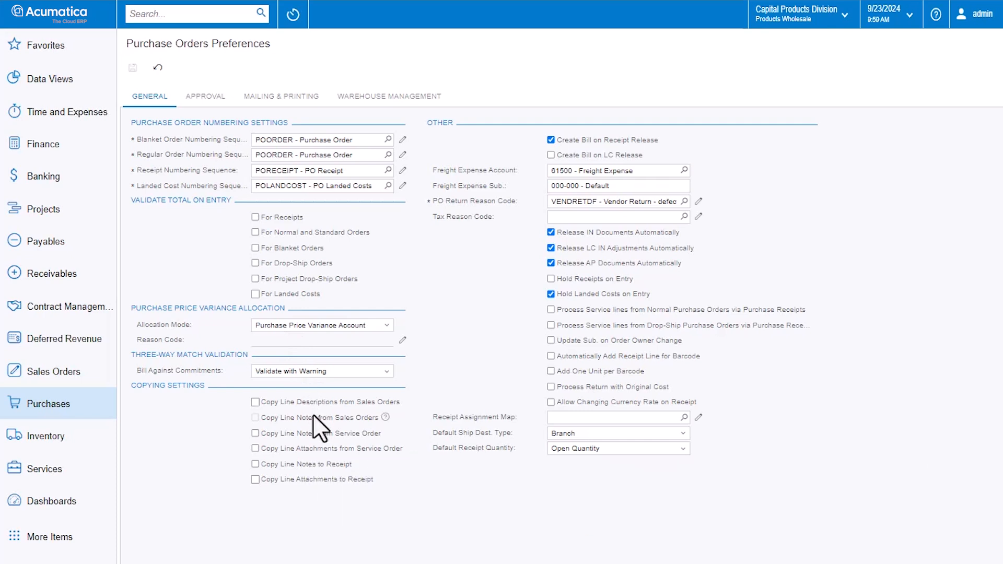
Review the approval, mailing and warehouse management settings for purchase orders, and the CUSTOMS landed cost code.
left_click(205, 98)
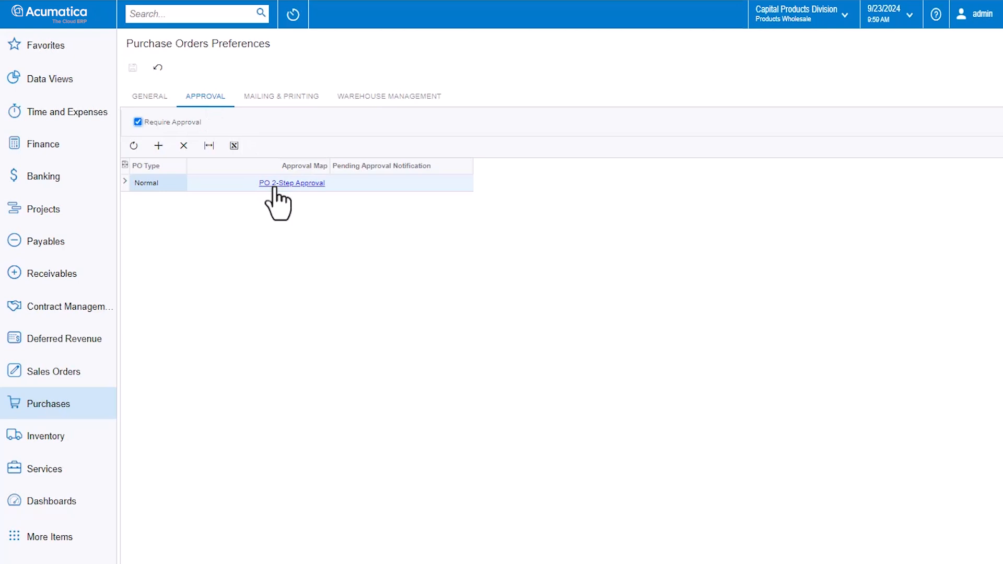
left_click(281, 97)
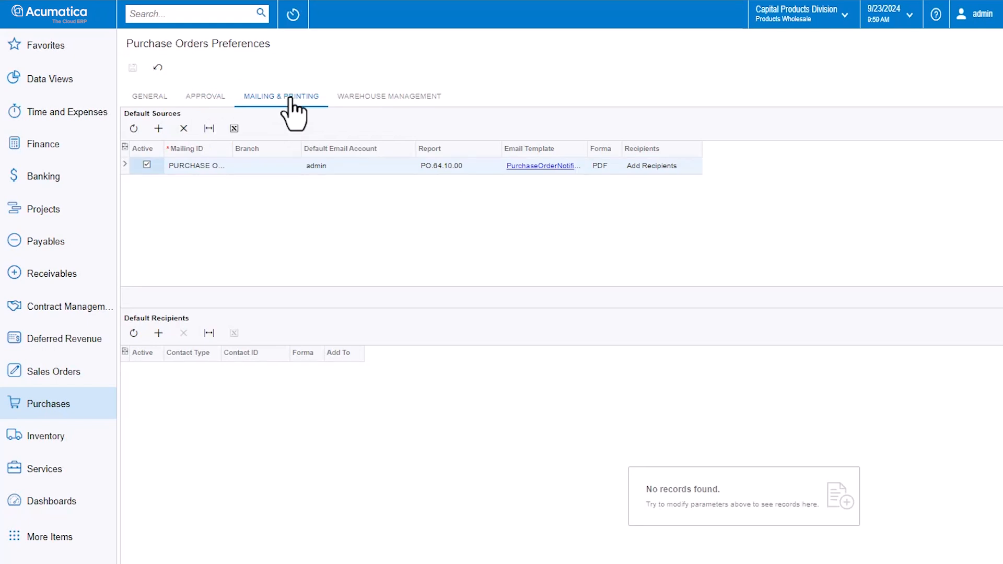
left_click(383, 100)
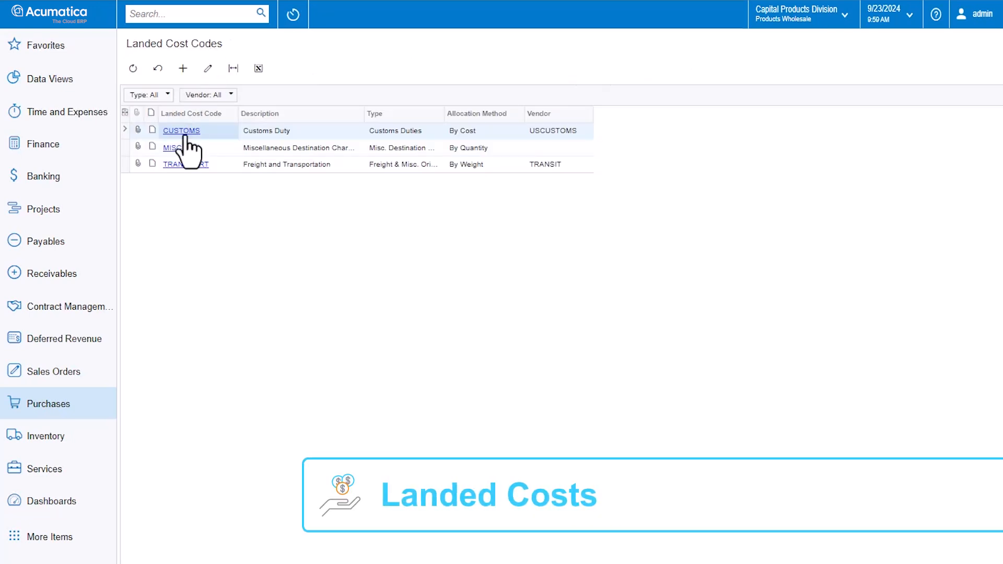
left_click(184, 134)
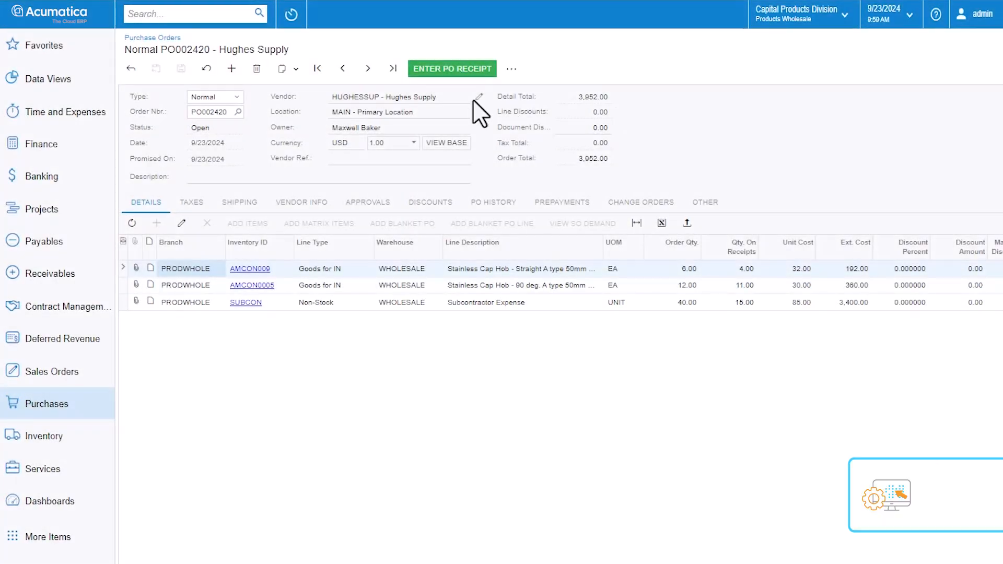
Examine the available order types in the Hughes Supply purchase order header and the discount values of its first line.
left_click(230, 96)
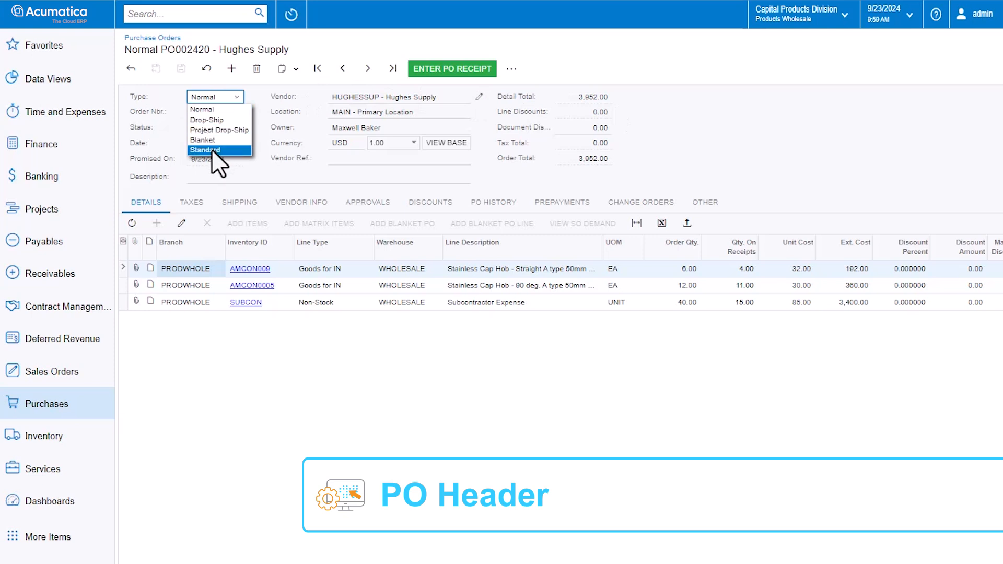
left_click(310, 174)
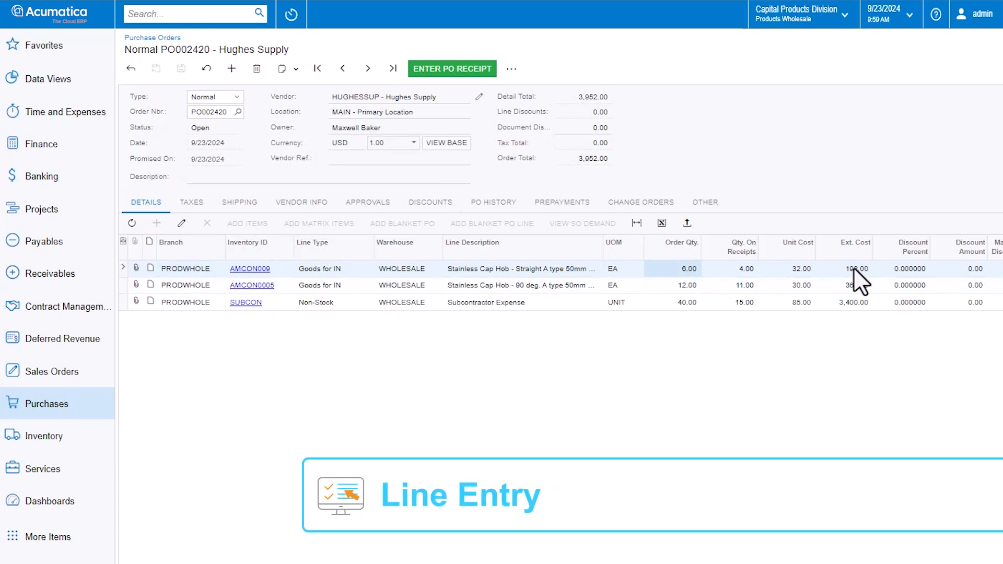
left_click(969, 266)
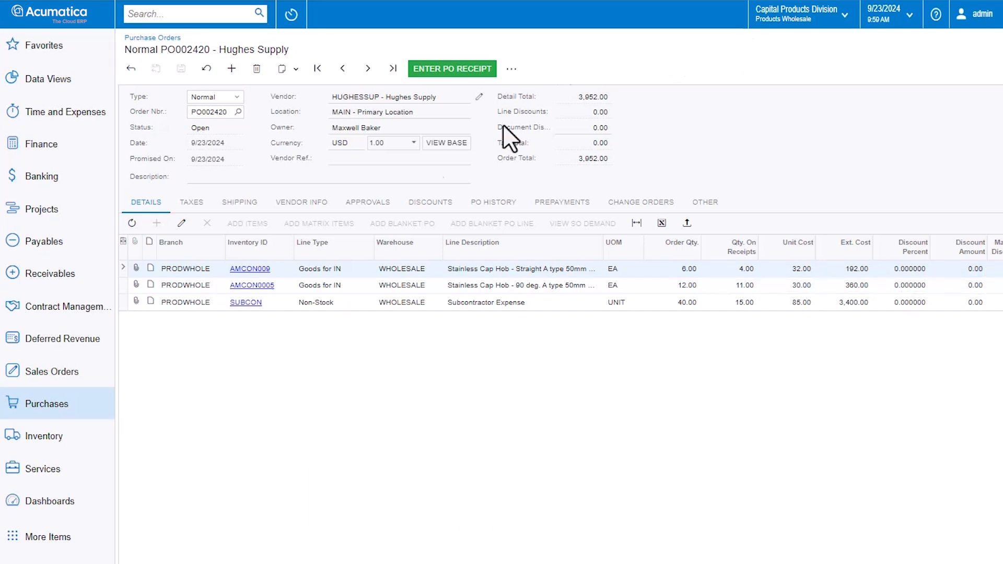
Start adding matrix items to the Hughes Supply purchase order, using the RESISTORS template.
left_click(181, 224)
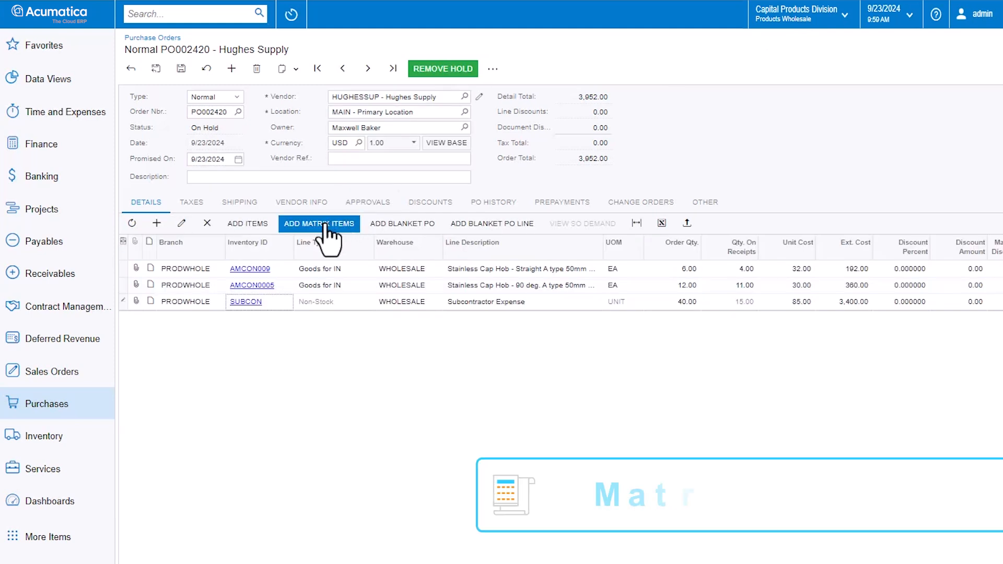
left_click(325, 225)
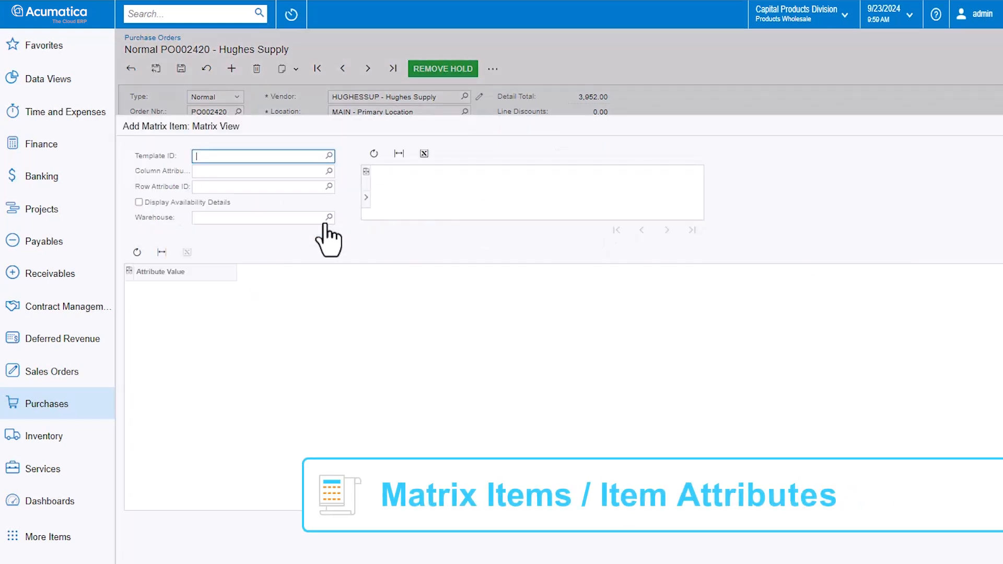
left_click(329, 156)
double_click(250, 258)
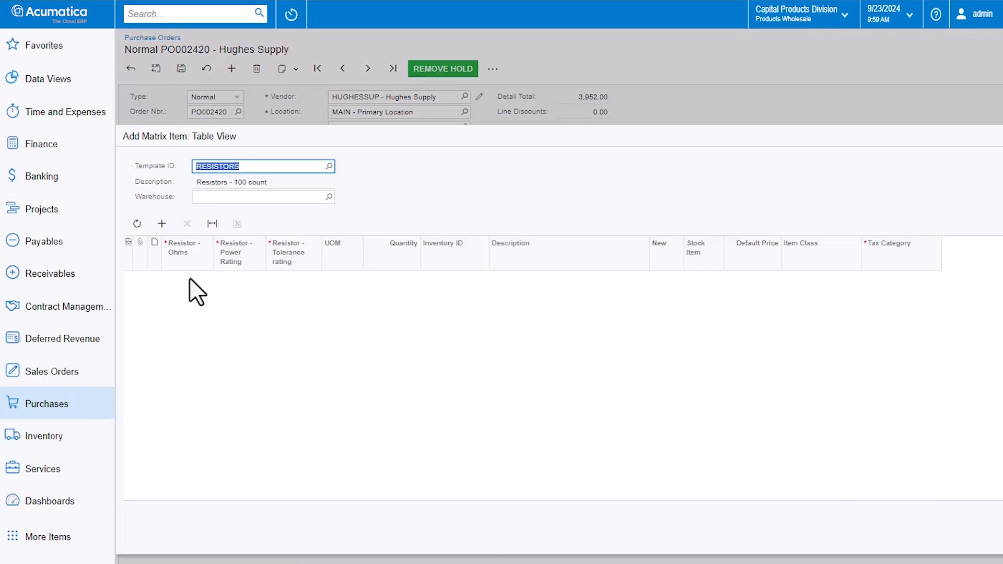
Add a resistor with 1K Ohm, 0.5 Watts and 5% tolerance to the purchase order through the matrix item table.
left_click(195, 279)
left_click(207, 278)
double_click(215, 363)
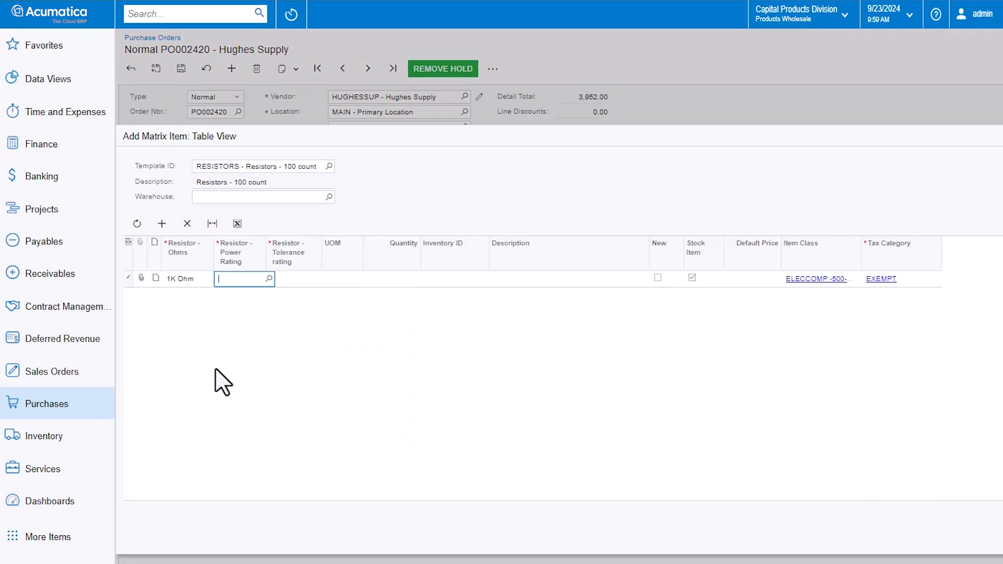
left_click(268, 278)
double_click(260, 377)
left_click(325, 279)
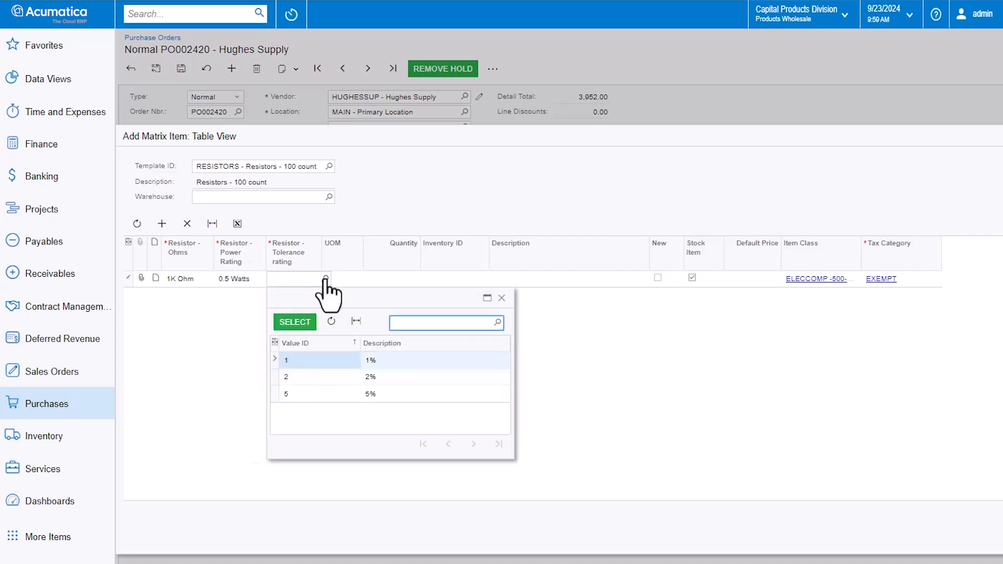
double_click(305, 395)
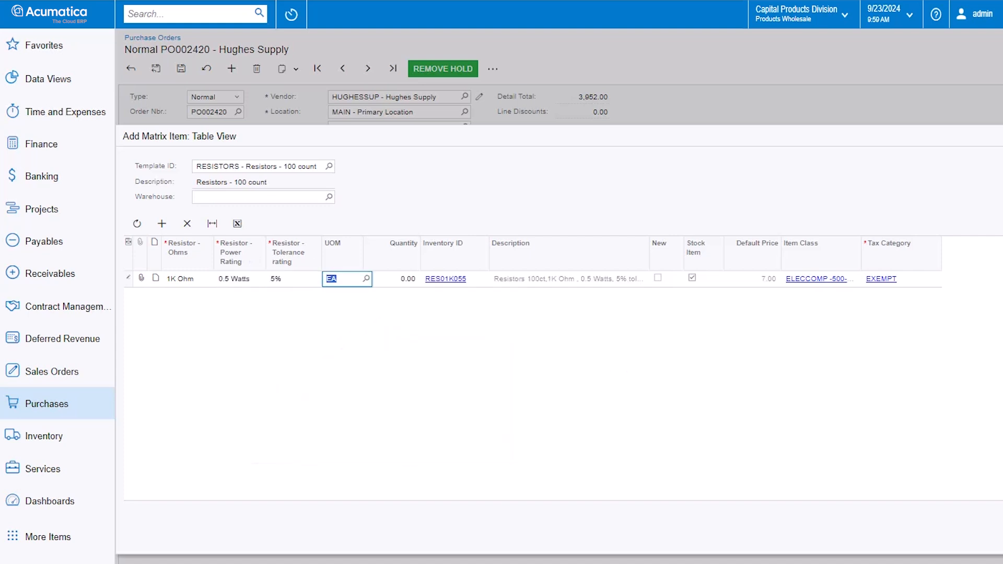
key("Escape")
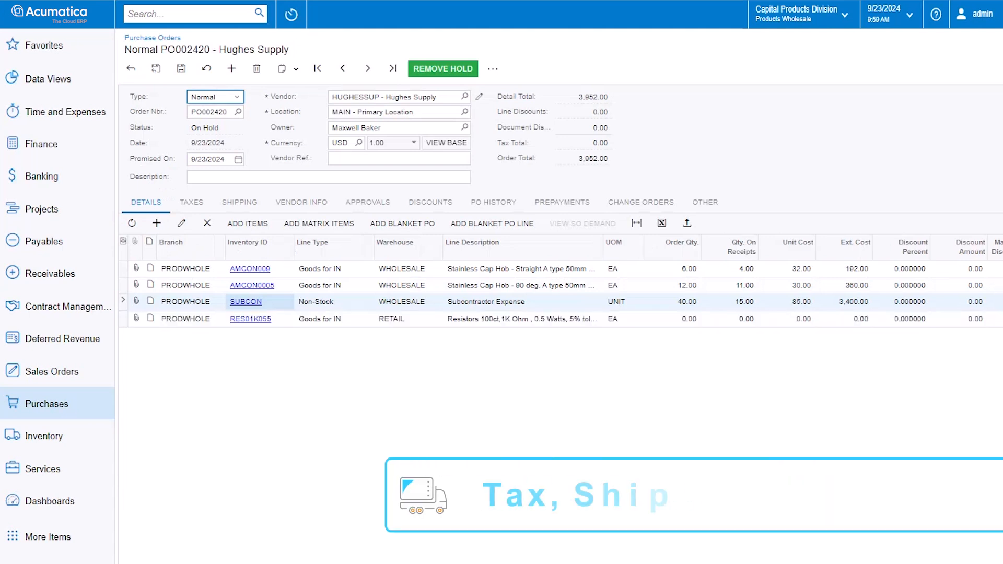
Review the order's taxes, shipping and vendor information, plus the preferred vendor items and vendor details for Hughes Supply.
left_click(192, 203)
left_click(240, 204)
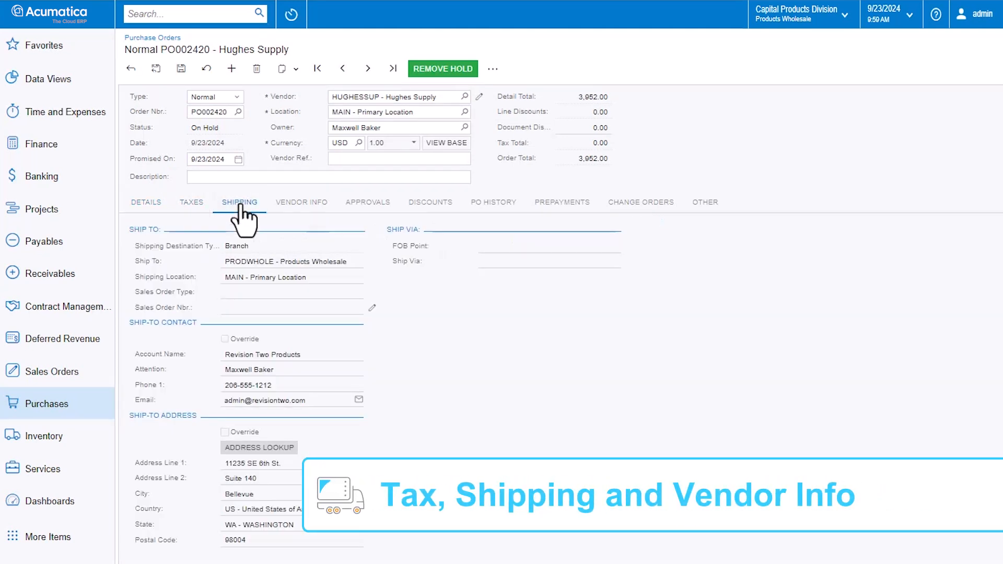
left_click(304, 204)
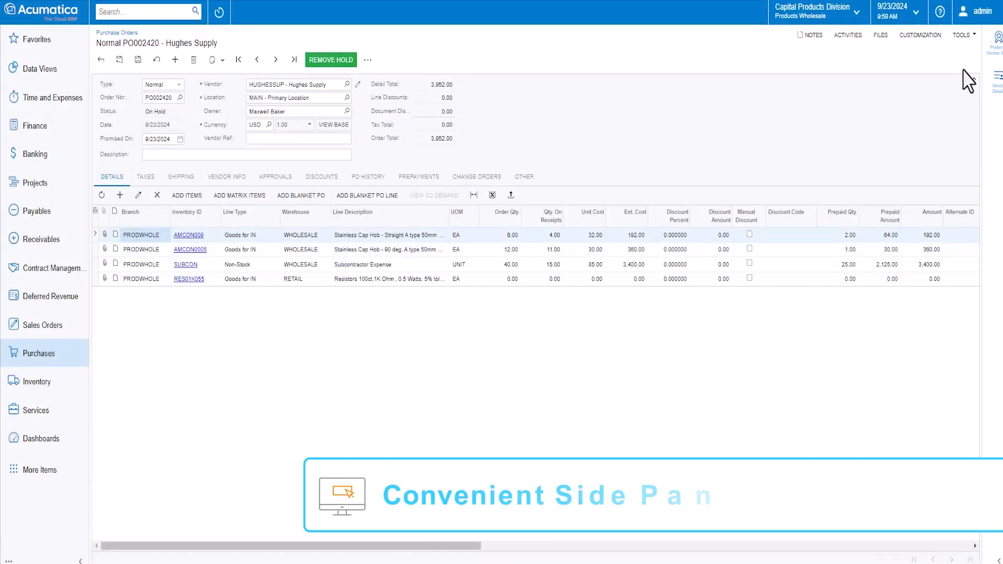
left_click(995, 46)
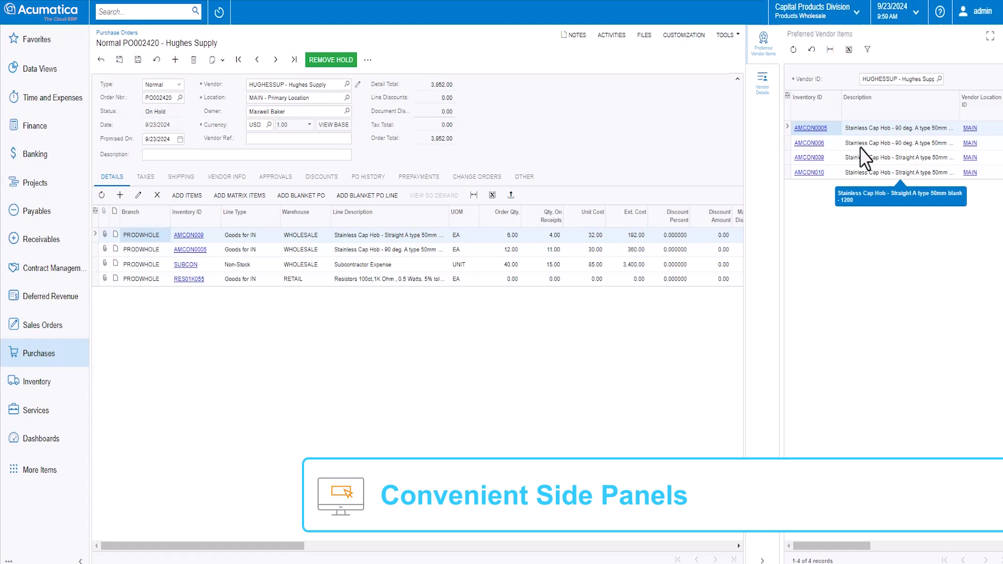
left_click(763, 79)
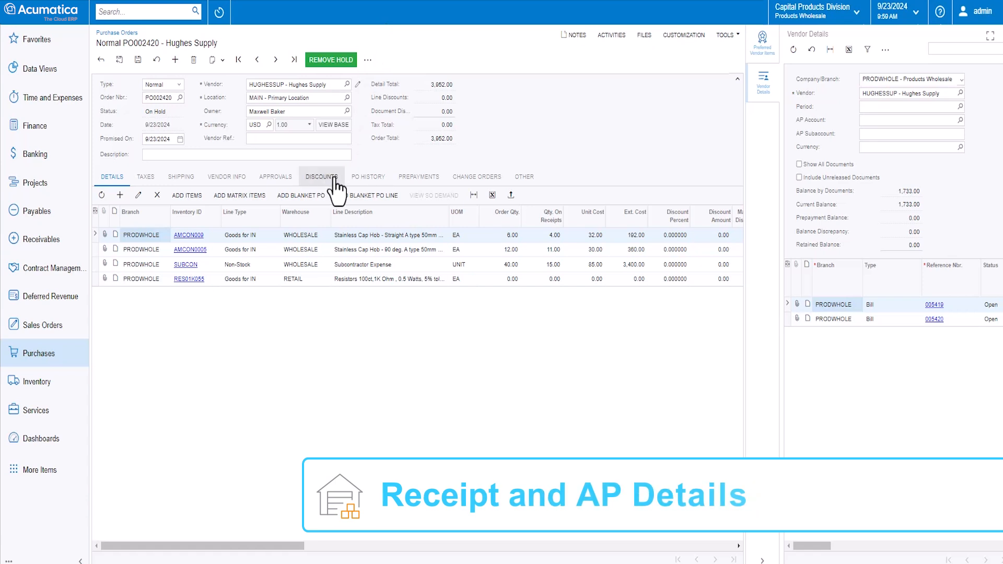
Check the purchase order's receipt and billing history, and open its first receipt.
left_click(369, 178)
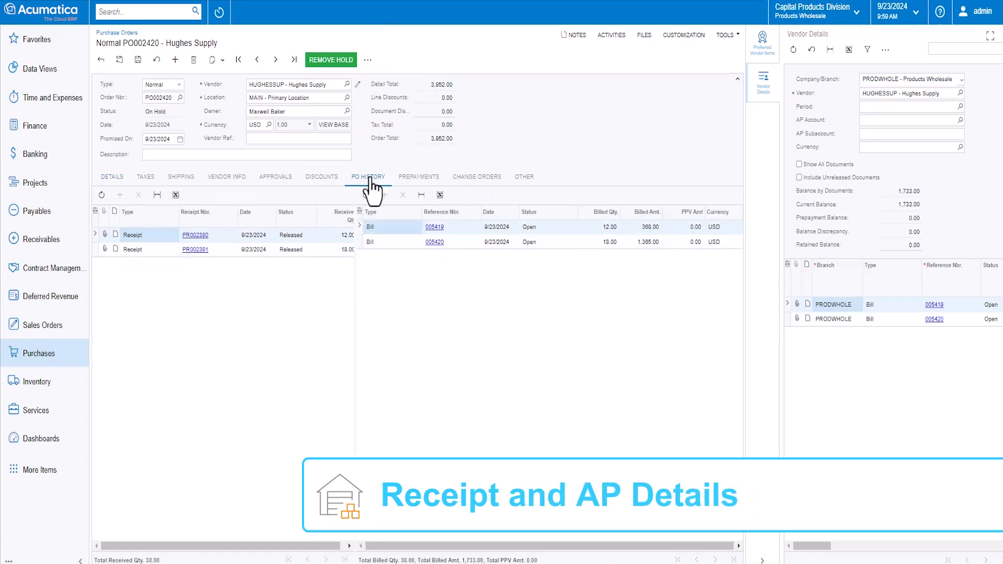
left_click(197, 237)
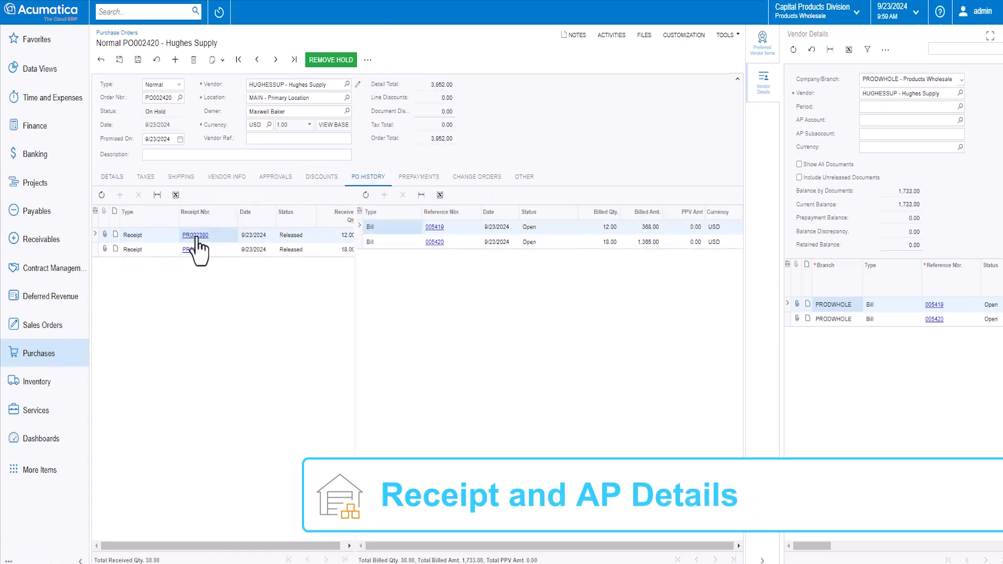
left_click(196, 235)
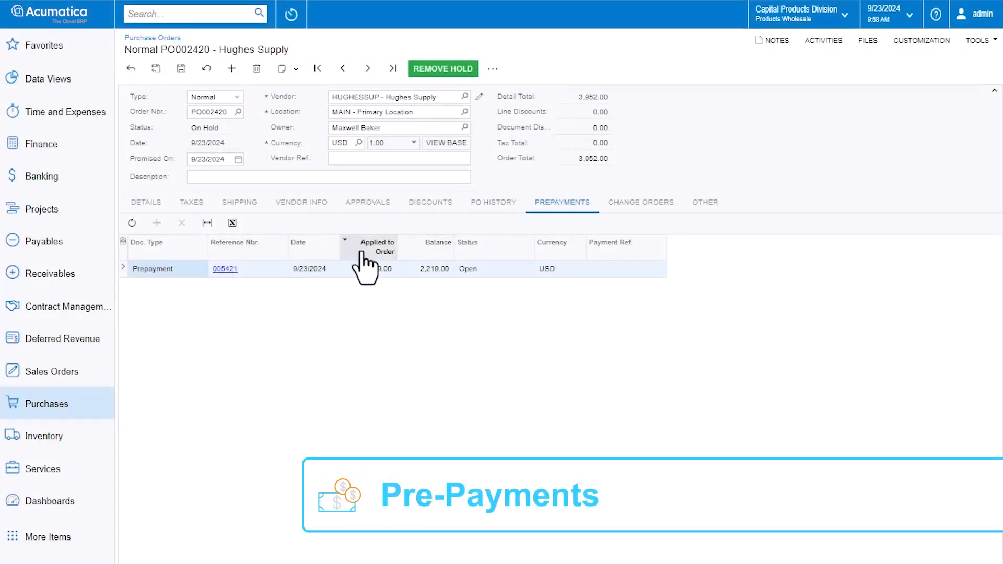
Review the purchase order's change orders, other order information, further available actions and the SUBCON line's manufacturing services description.
left_click(637, 202)
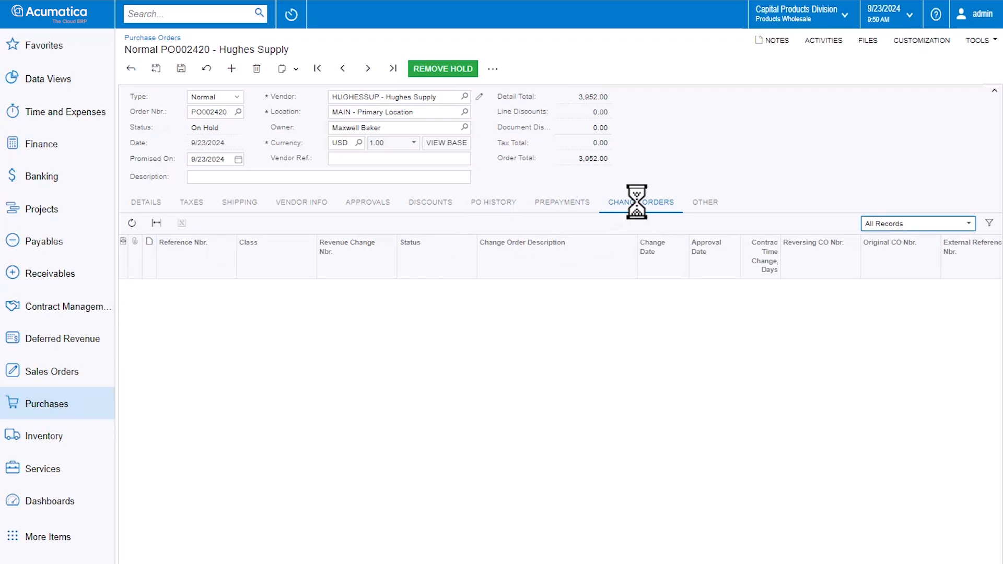
left_click(704, 206)
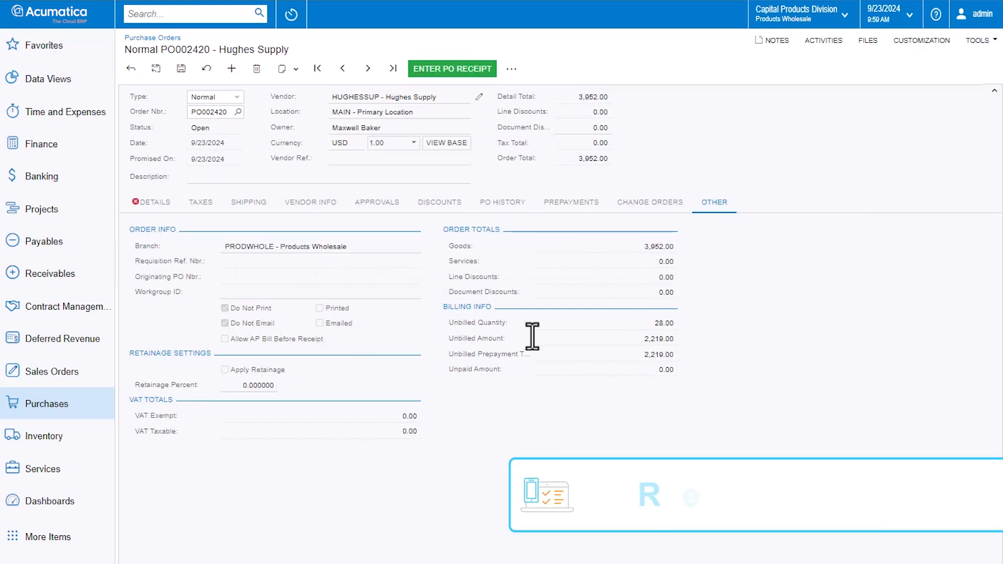
left_click(512, 68)
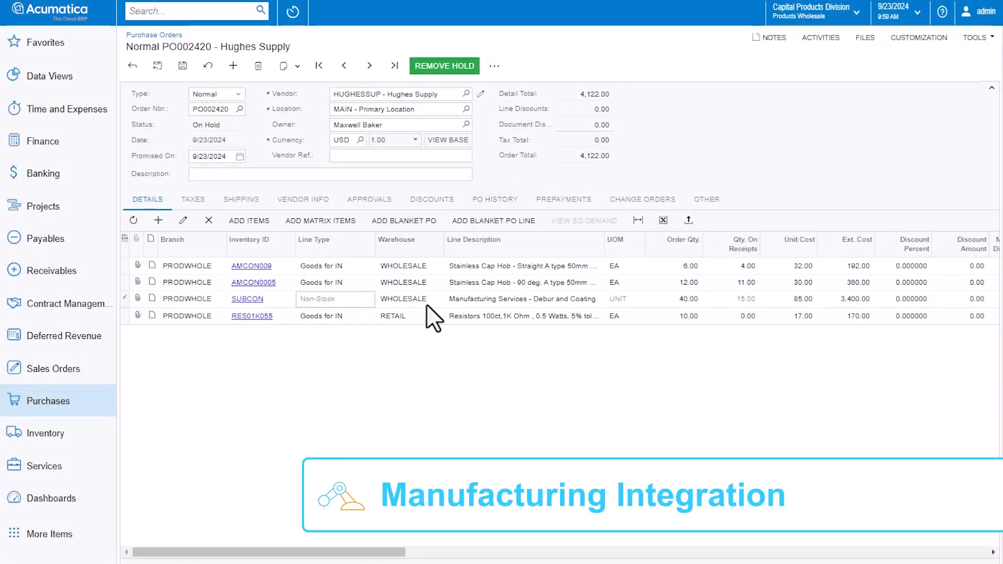
left_click(489, 300)
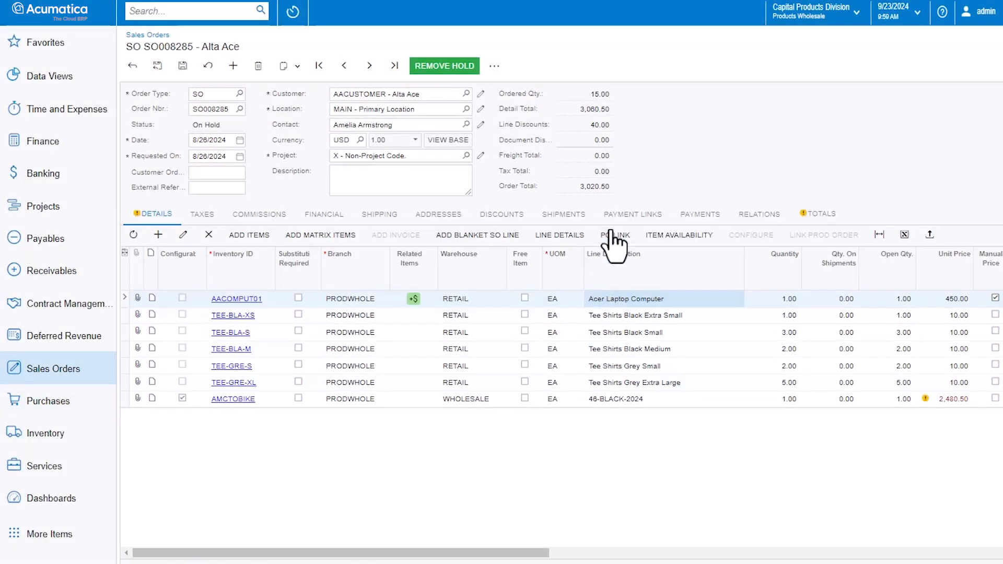
Inspect the linked purchasing details of the Acer Laptop Computer line on the Alta Ace sales order and the remaining line columns.
left_click(611, 234)
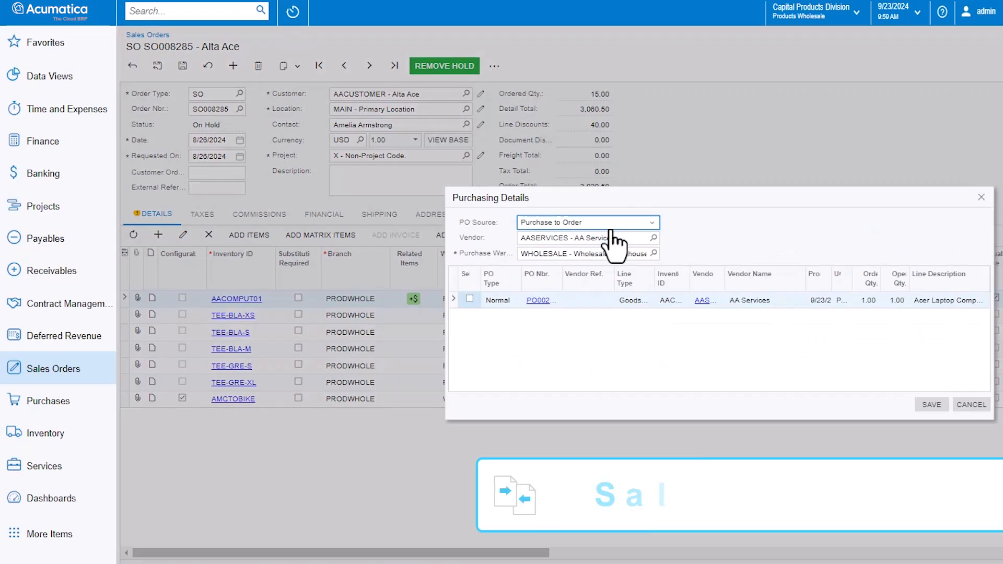
left_click(981, 197)
left_click_drag(537, 553, 1002, 559)
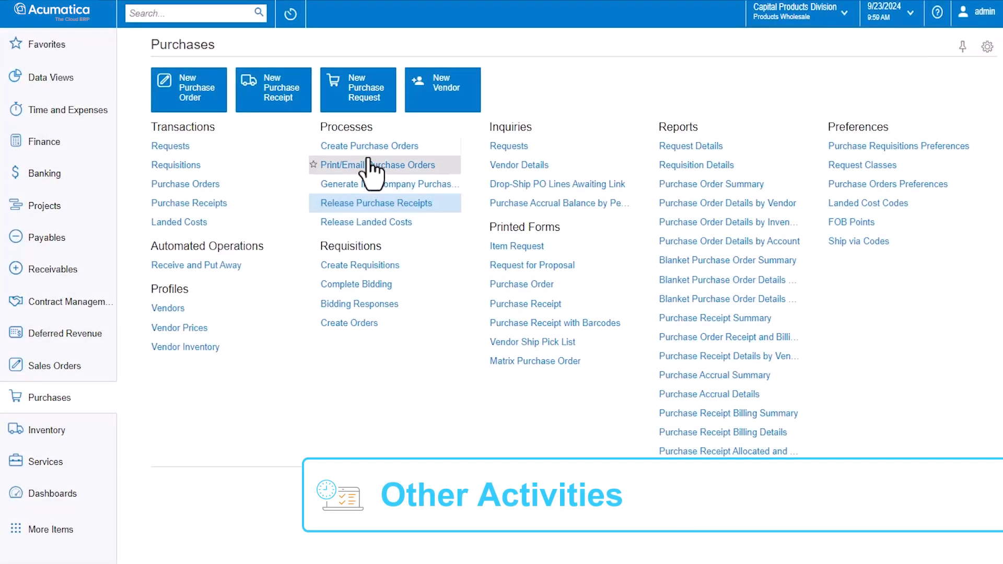
Look up the Release Purchase Receipts process, and drill down from the Purchasing Manager dashboard's late orders into the listed purchase order.
left_click(376, 206)
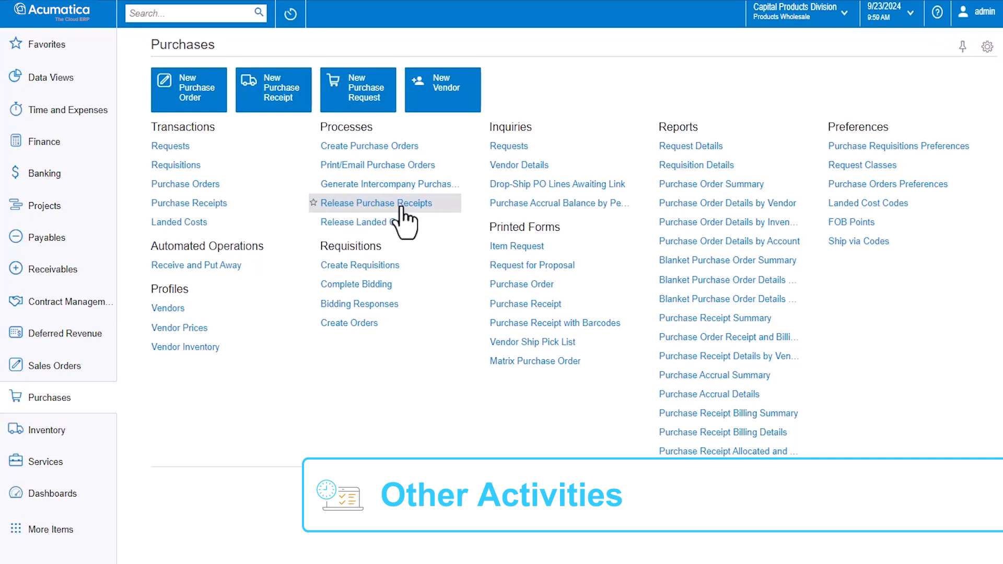
left_click(400, 205)
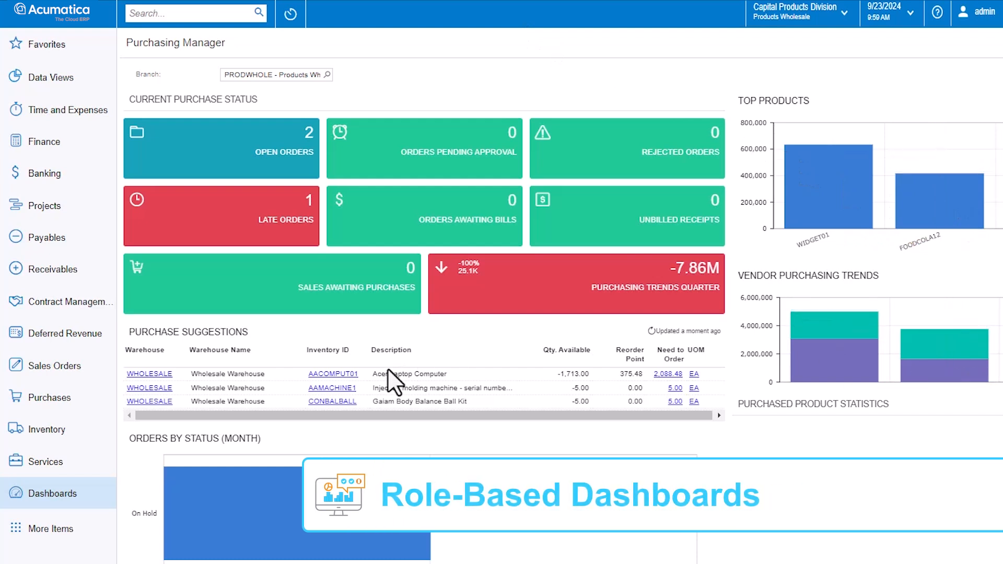
left_click(275, 215)
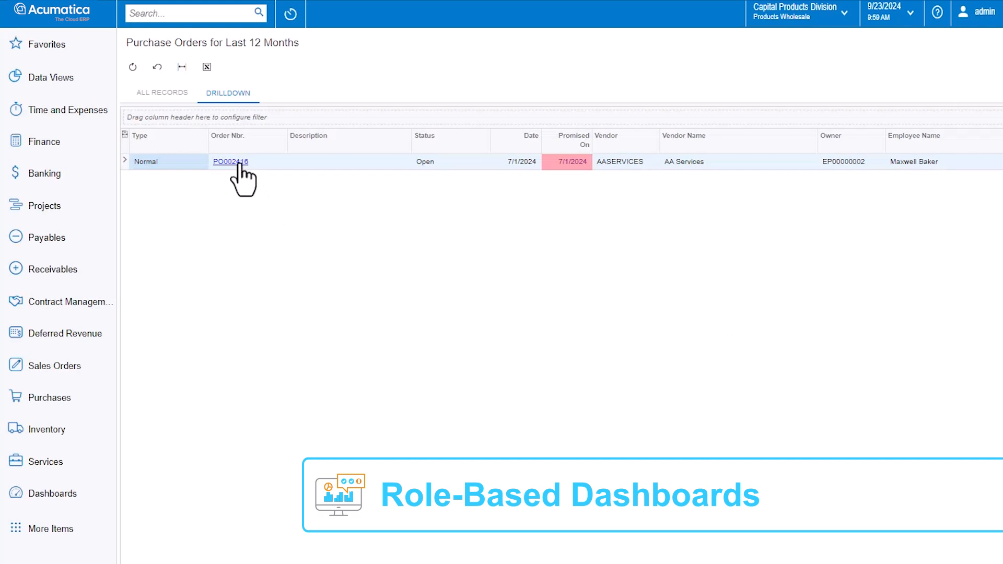
left_click(238, 162)
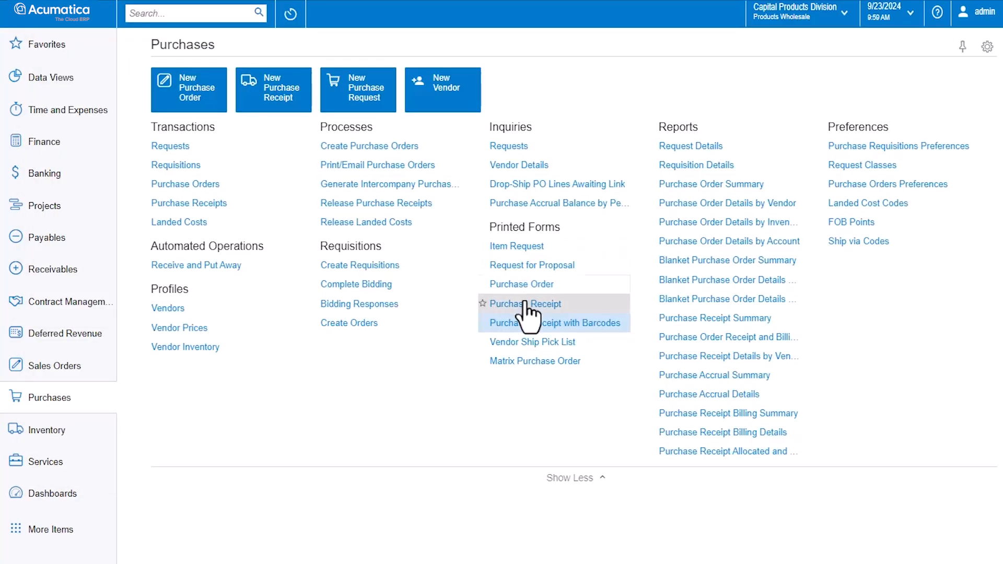
Run the Purchase Receipt with Barcodes form for a document of type Receipt, choosing the receipt number from the lookup.
left_click(502, 300)
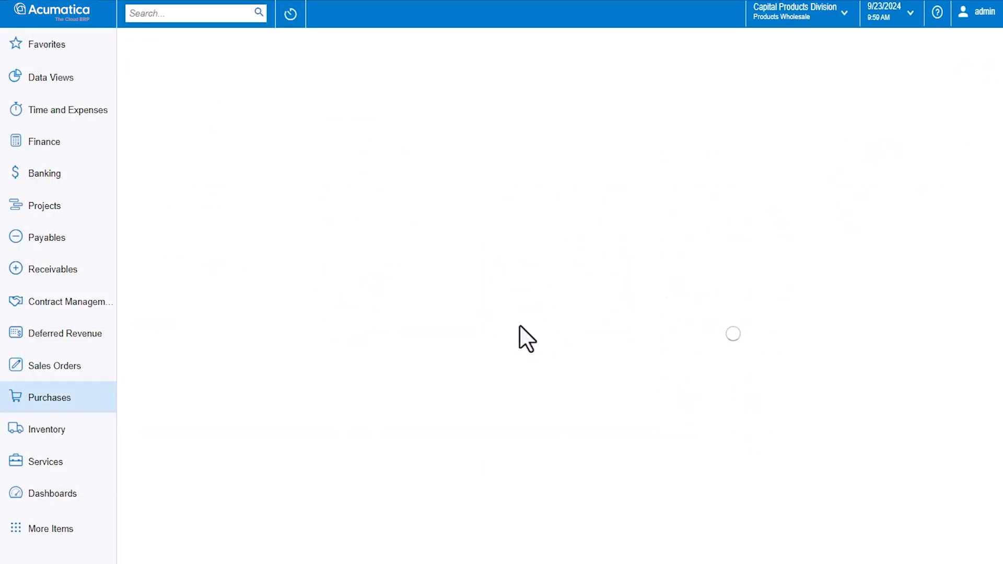
left_click(349, 155)
left_click(345, 168)
left_click(566, 157)
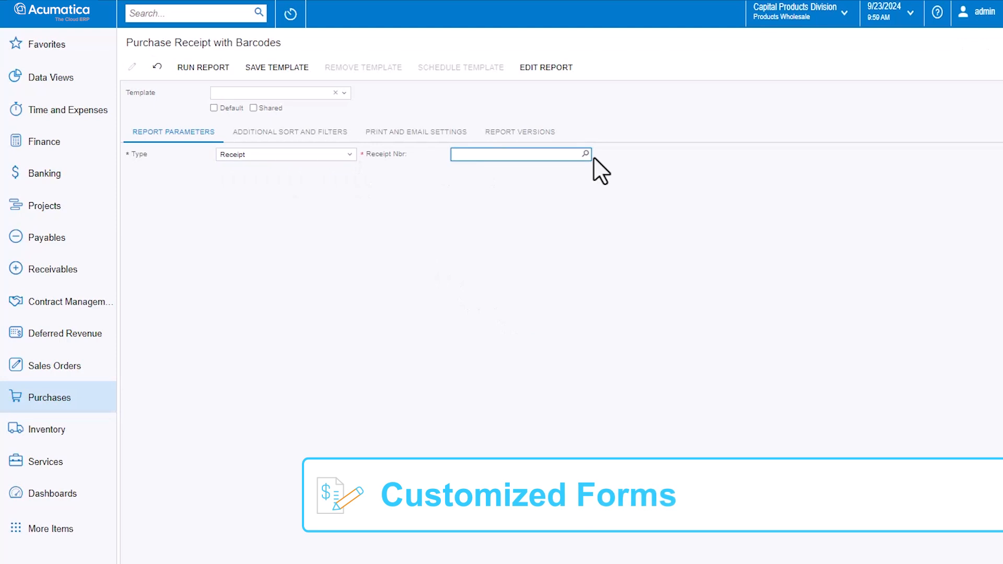
left_click(585, 155)
left_click(492, 245)
left_click(202, 67)
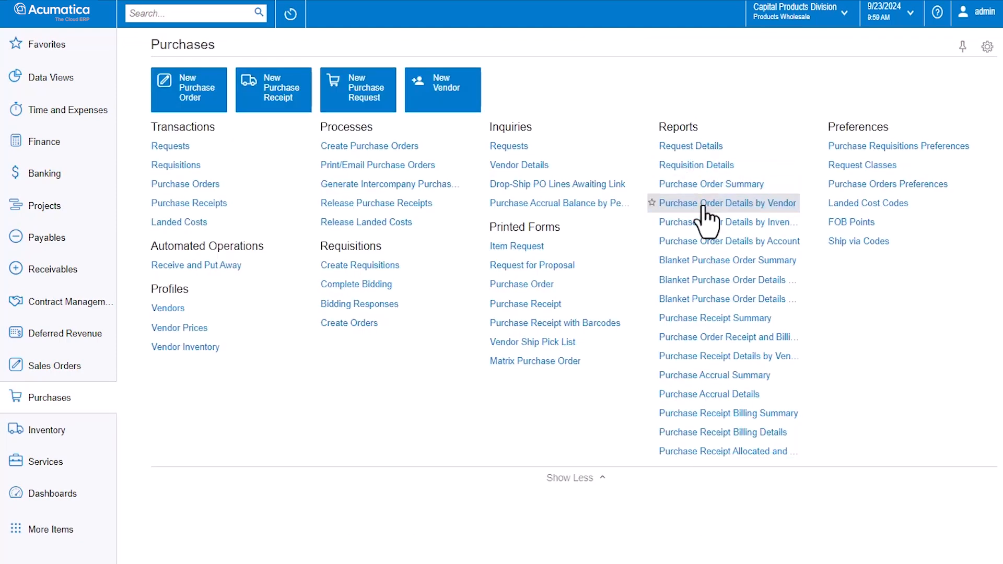
Run the Purchase Order Details by Vendor report with its existing parameters and drill into the first Hughes Supply purchase order.
left_click(709, 219)
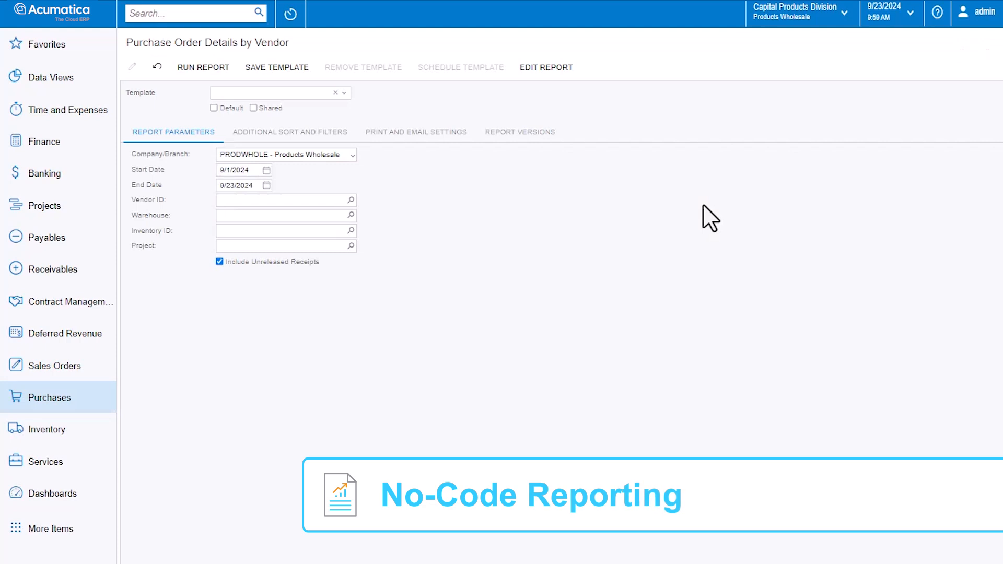
left_click(203, 67)
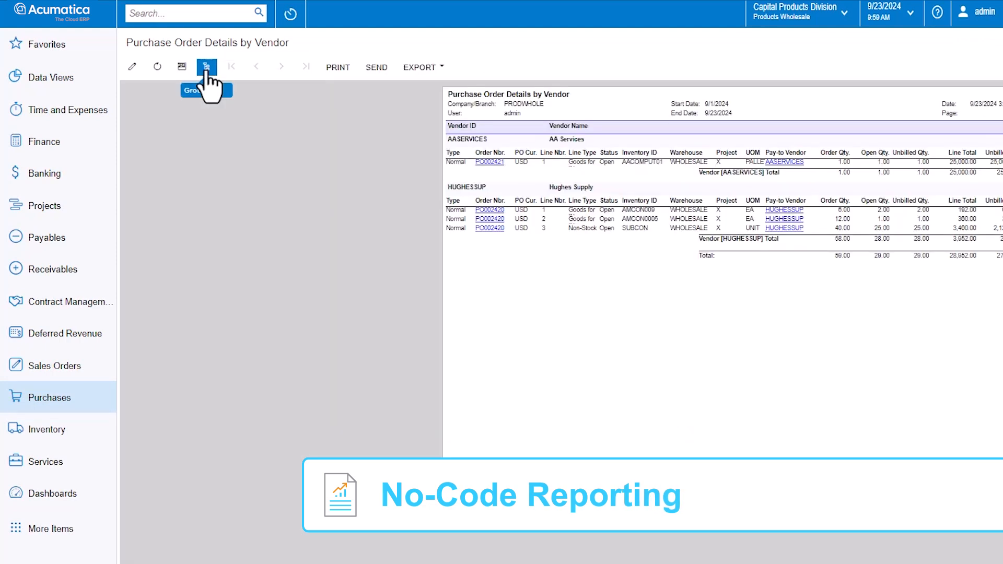
left_click(490, 210)
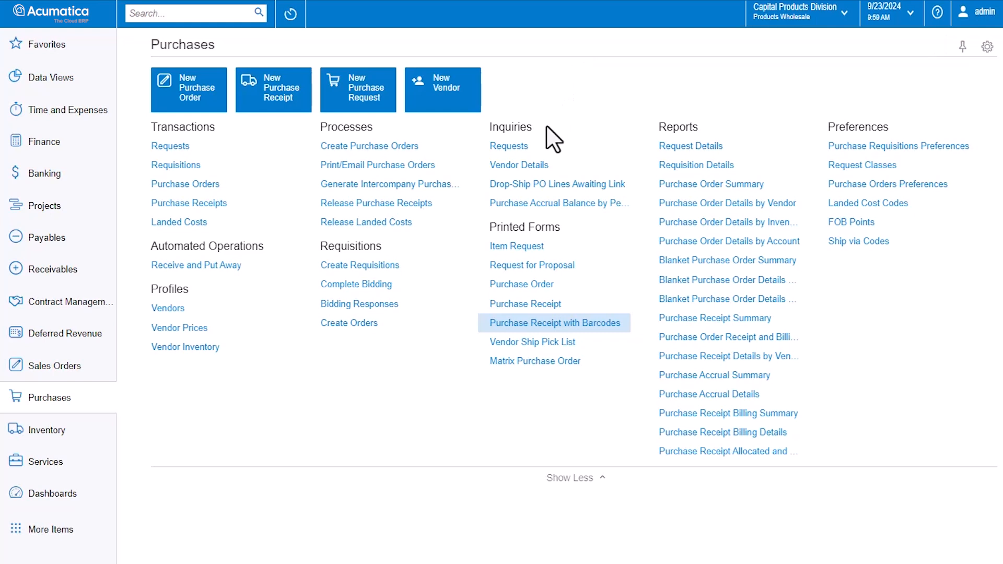
Look up vendor HUGHESSUP in the Vendor Details inquiry and open the first listed bill.
left_click(479, 164)
left_click(270, 116)
type("hugh")
left_click(261, 155)
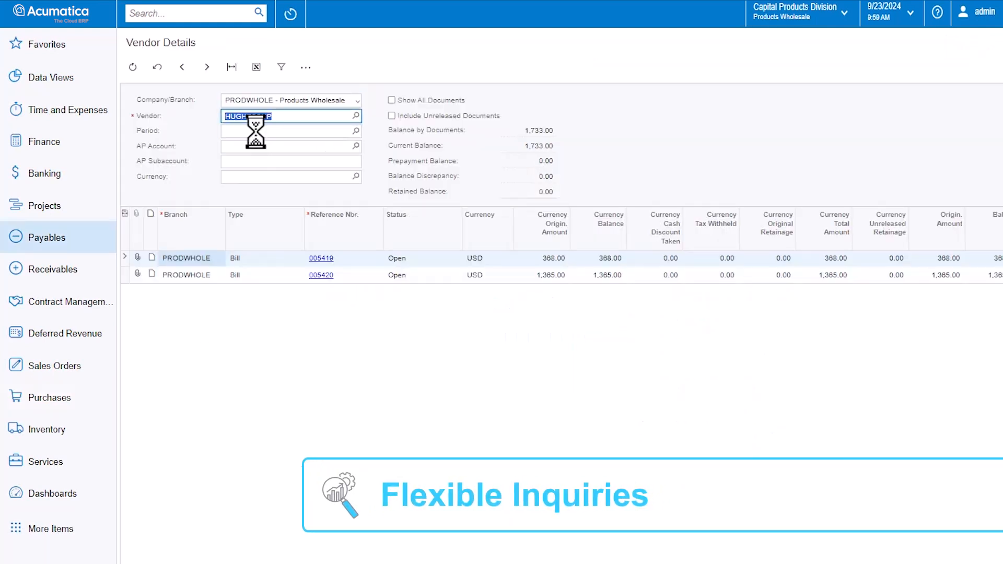
left_click(321, 258)
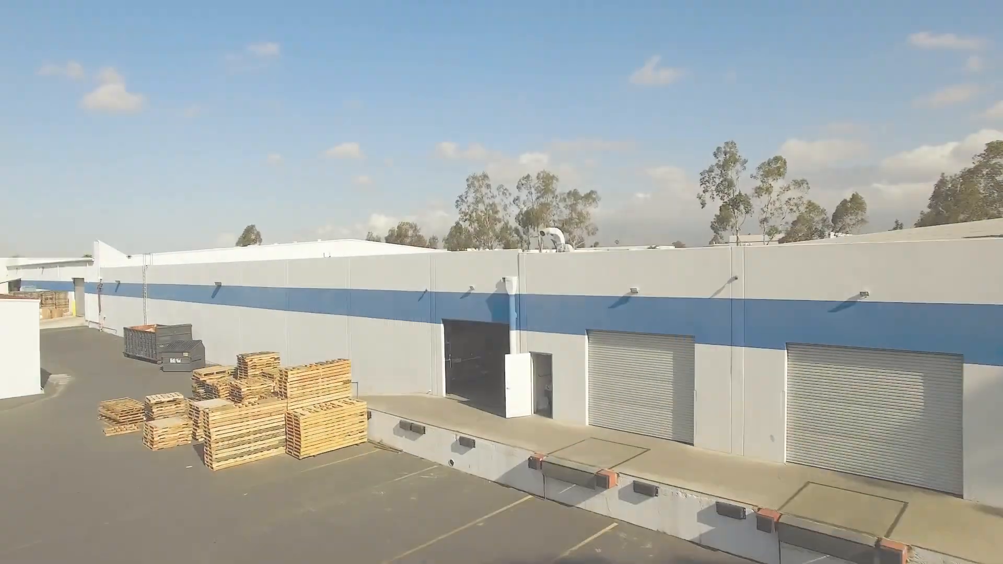